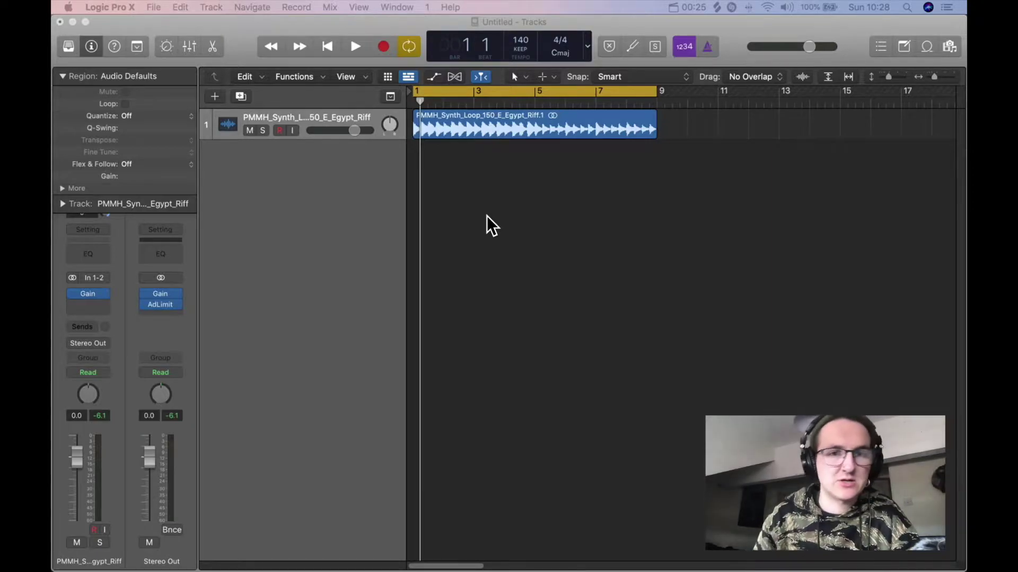
# Return the playhead to the start and insert a stereo Phat FX below Gain on the synth loop track.
pyautogui.click(334, 46)
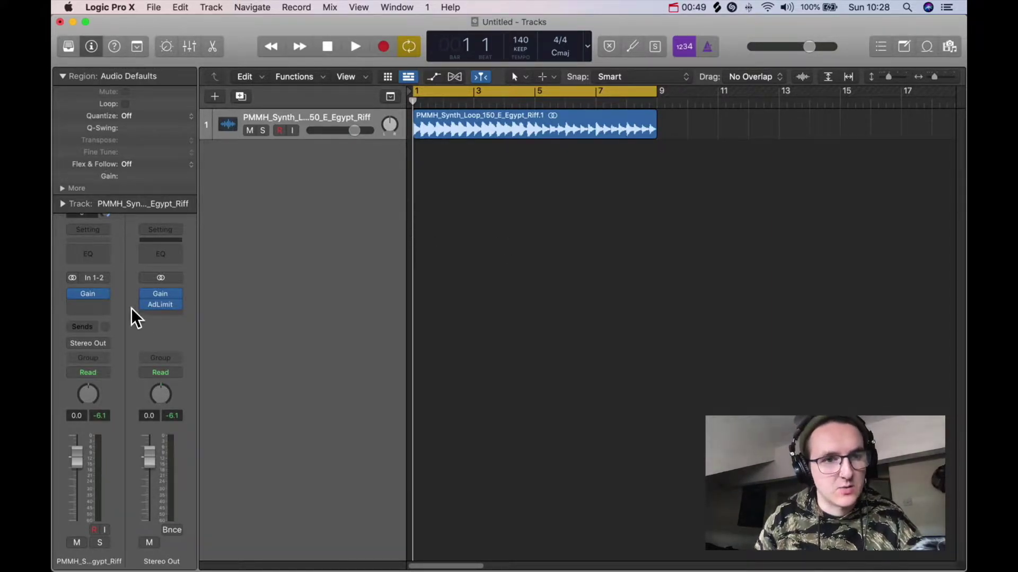
pyautogui.click(103, 308)
pyautogui.moveTo(114, 481)
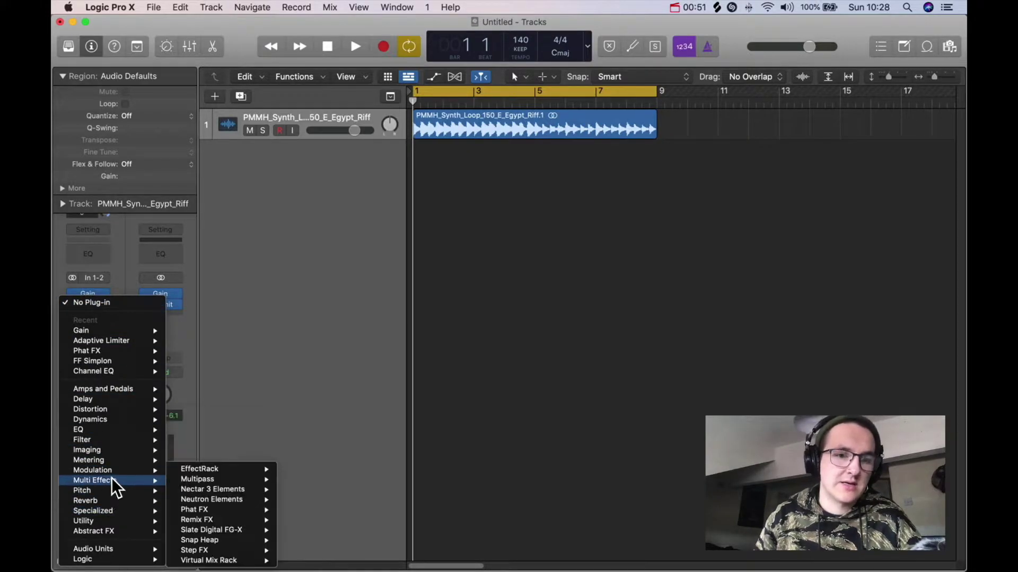
pyautogui.press('Escape')
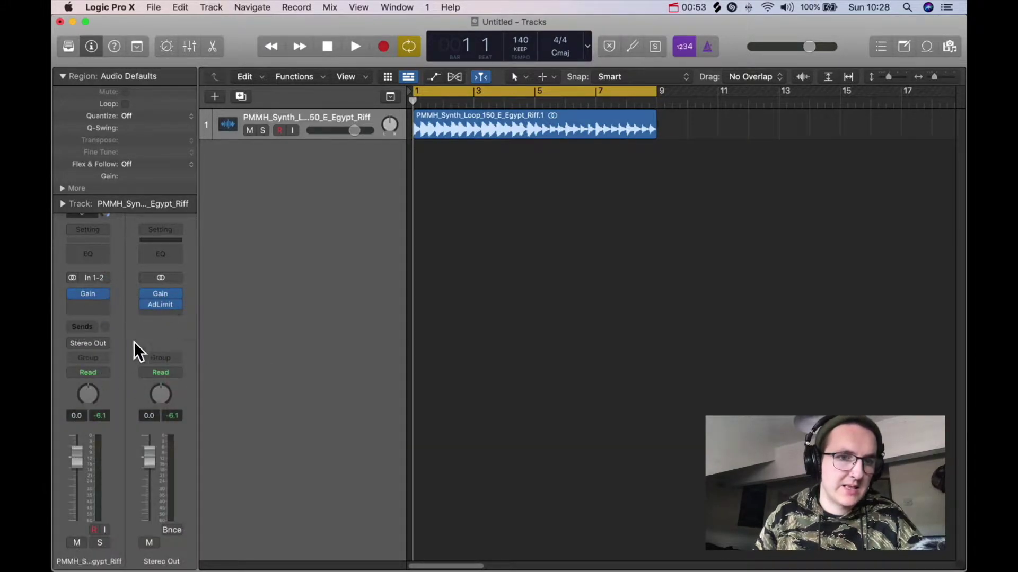
pyautogui.click(92, 308)
pyautogui.moveTo(118, 481)
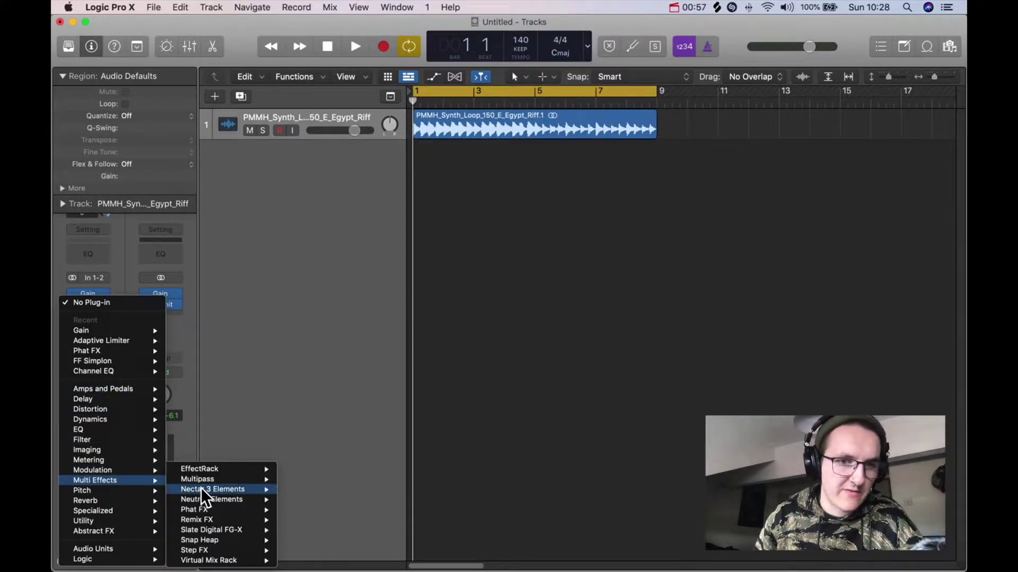
pyautogui.moveTo(204, 510)
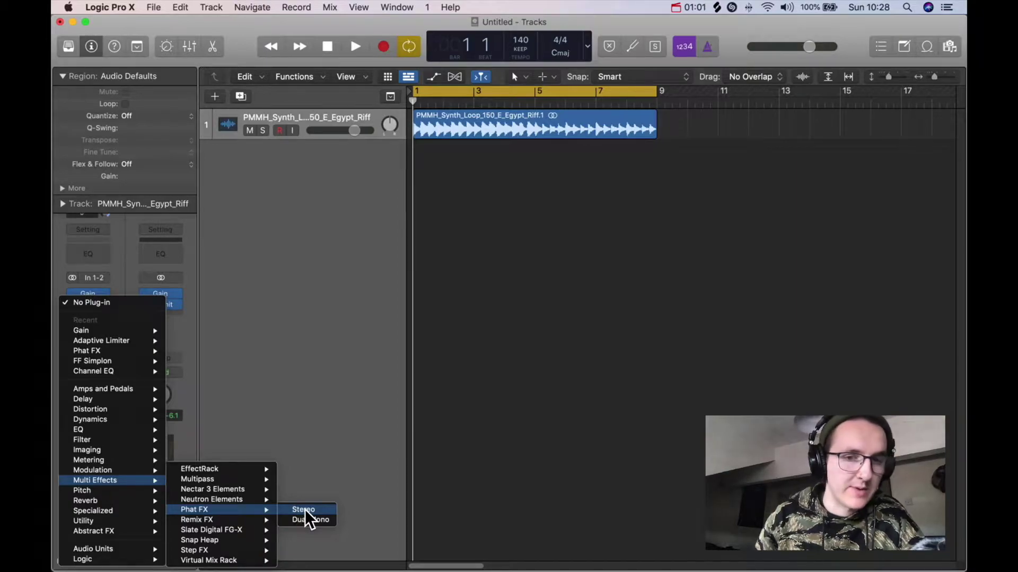
pyautogui.click(306, 512)
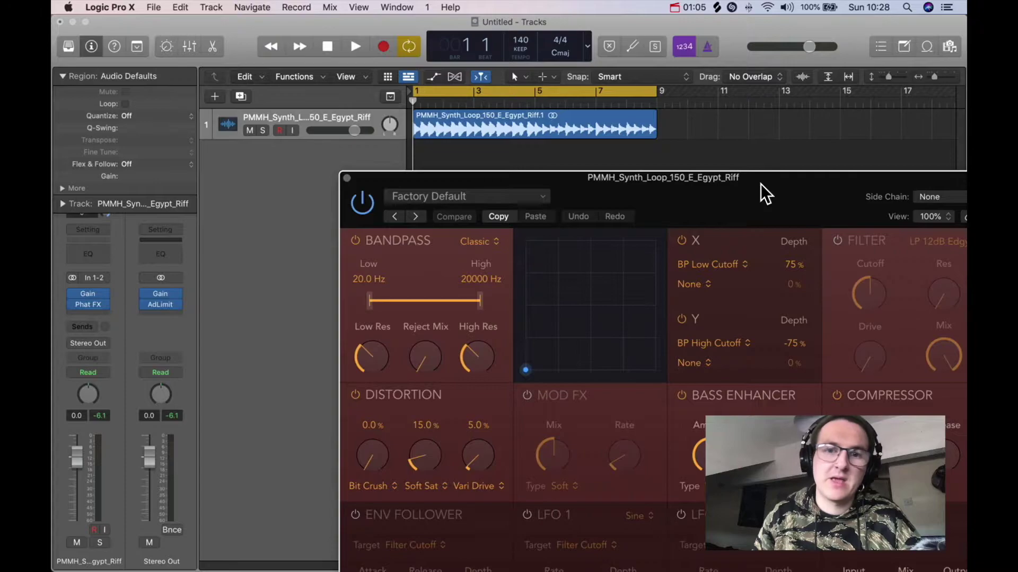
pyautogui.moveTo(760, 192); pyautogui.dragTo(616, 56)
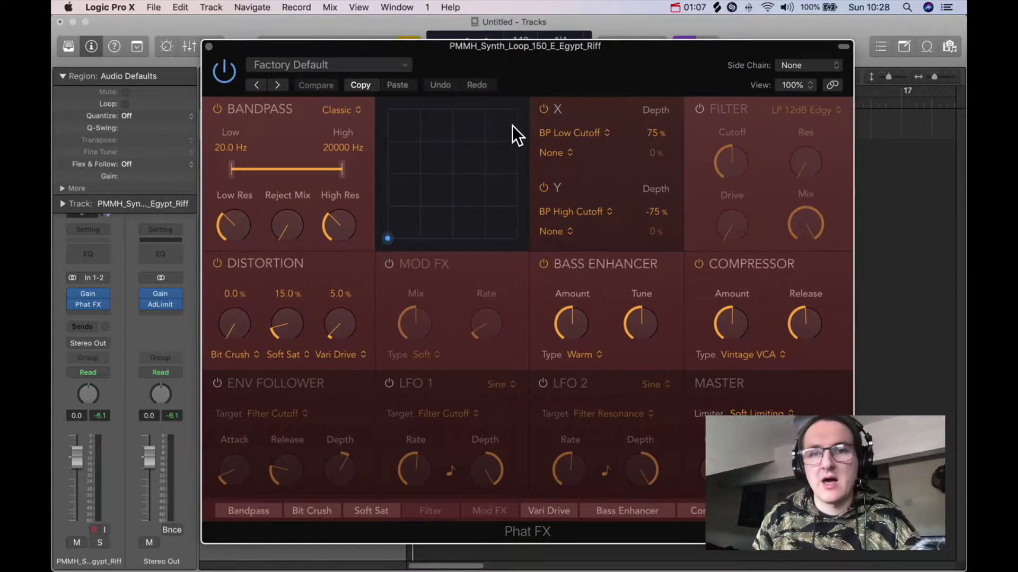
pyautogui.moveTo(587, 49); pyautogui.dragTo(524, 61)
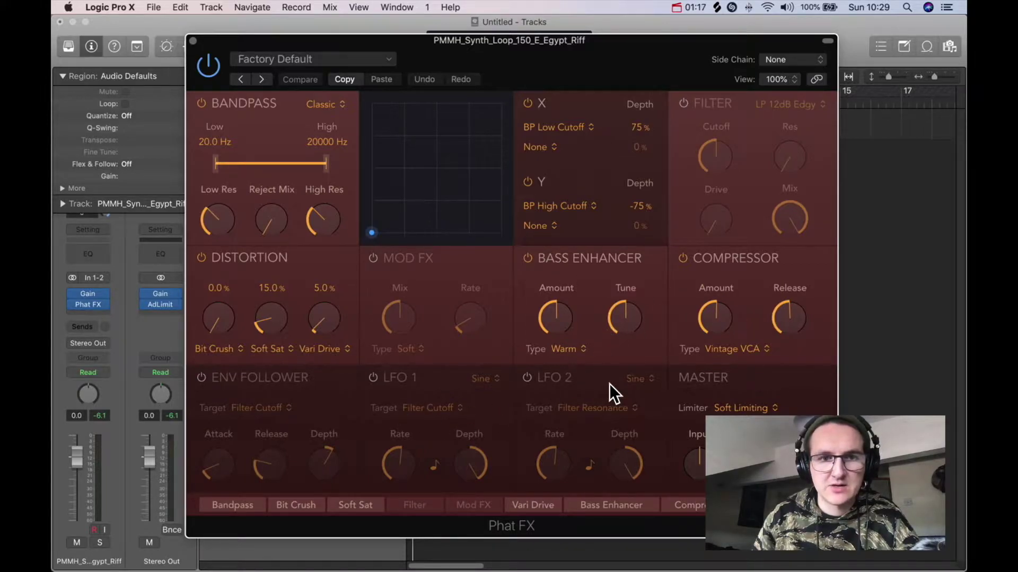
pyautogui.moveTo(577, 45); pyautogui.dragTo(574, 48)
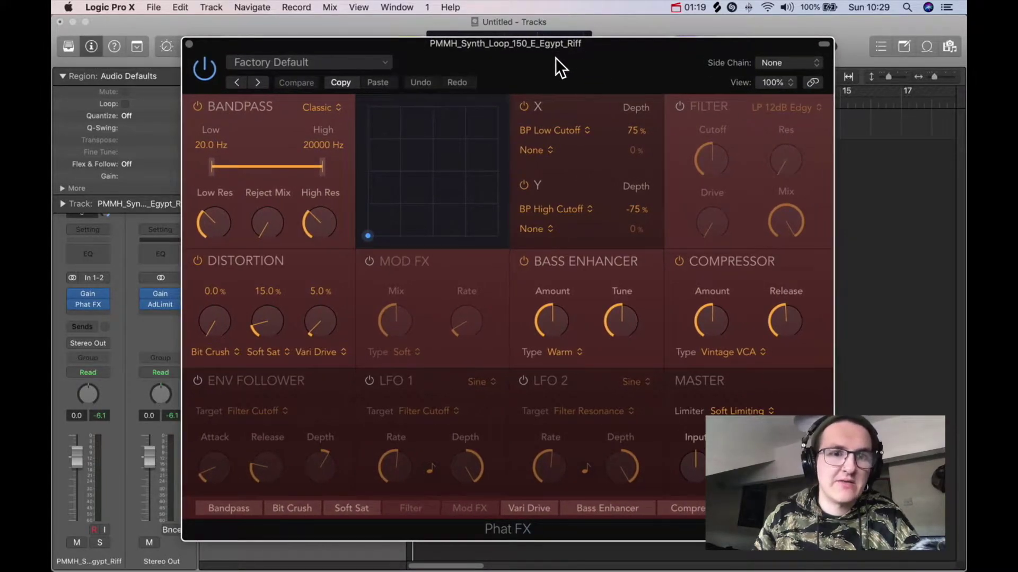
pyautogui.moveTo(518, 62); pyautogui.dragTo(523, 54)
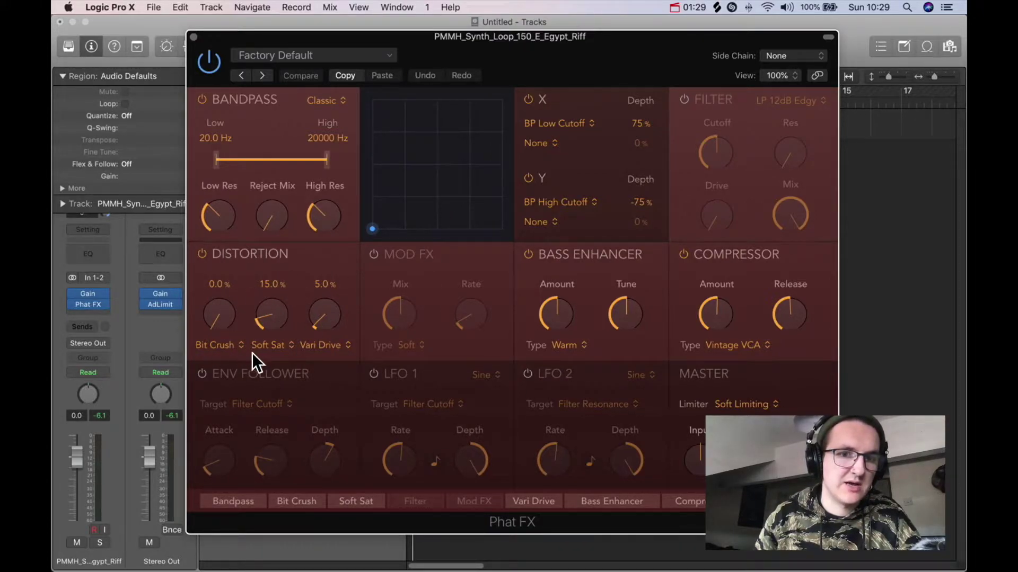
pyautogui.click(226, 348)
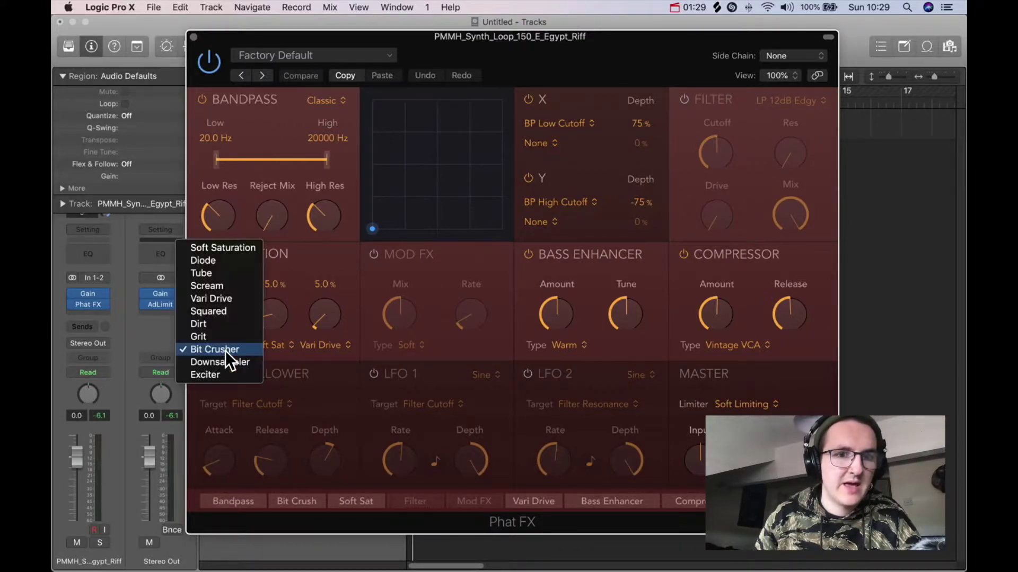
# Make the first Phat FX distortion stage Soft Sat and start the loop playing.
pyautogui.click(223, 247)
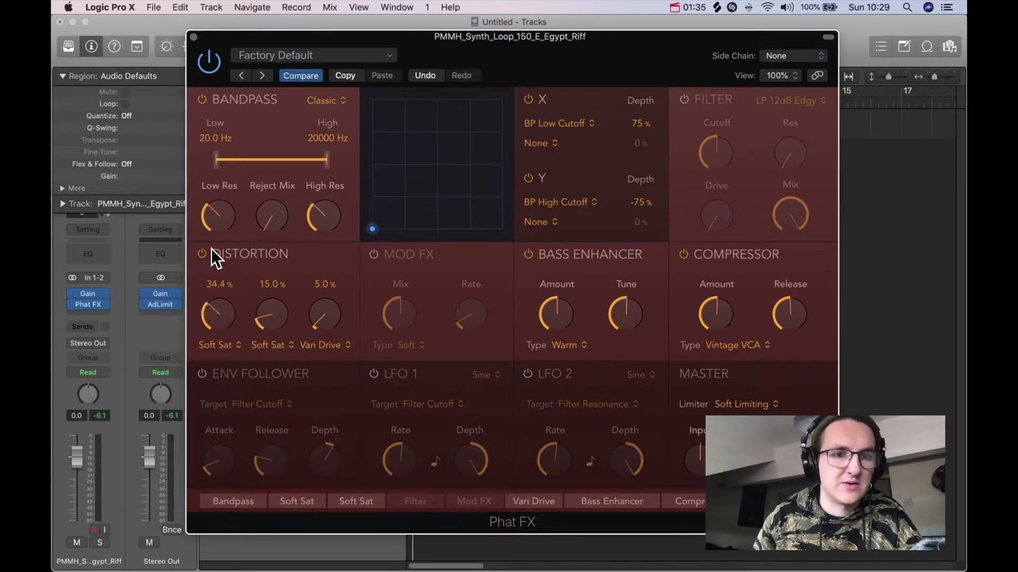
pyautogui.moveTo(214, 285); pyautogui.dragTo(232, 321)
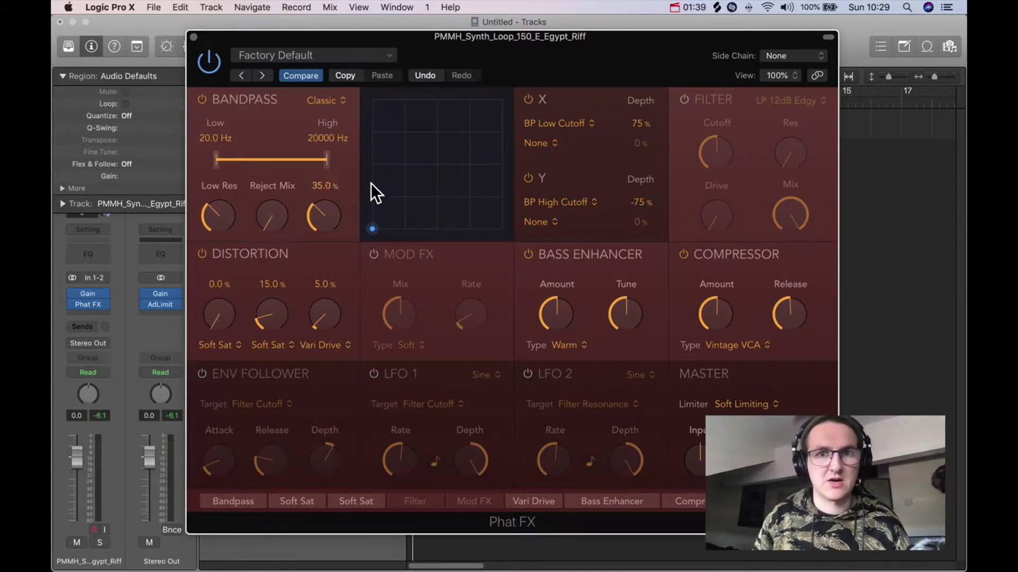
pyautogui.moveTo(553, 43); pyautogui.dragTo(547, 72)
pyautogui.press('space')
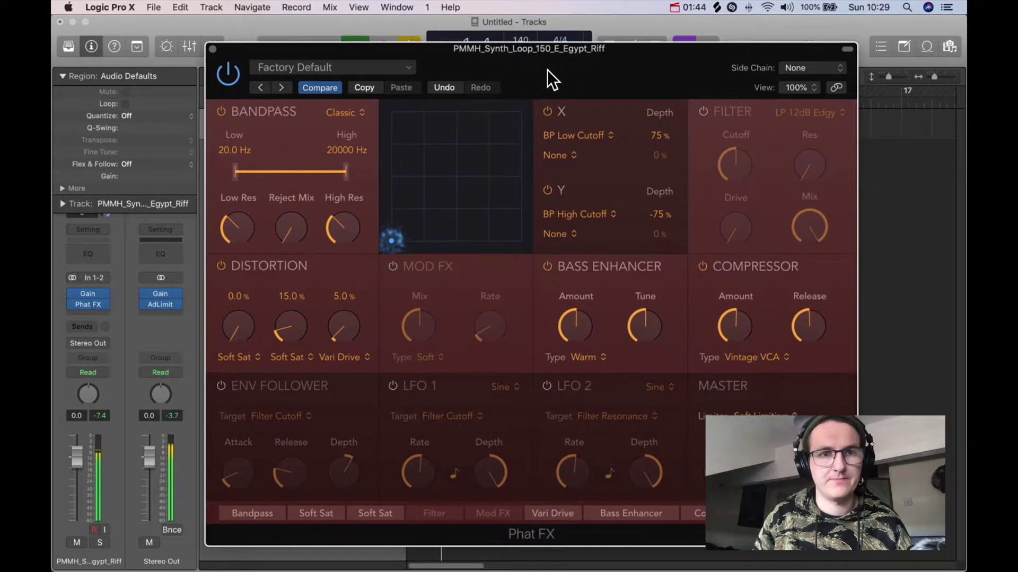
# Zero Vari Drive and raise the two Soft Sat stages to 28.6% and 22.7%.
pyautogui.click(230, 79)
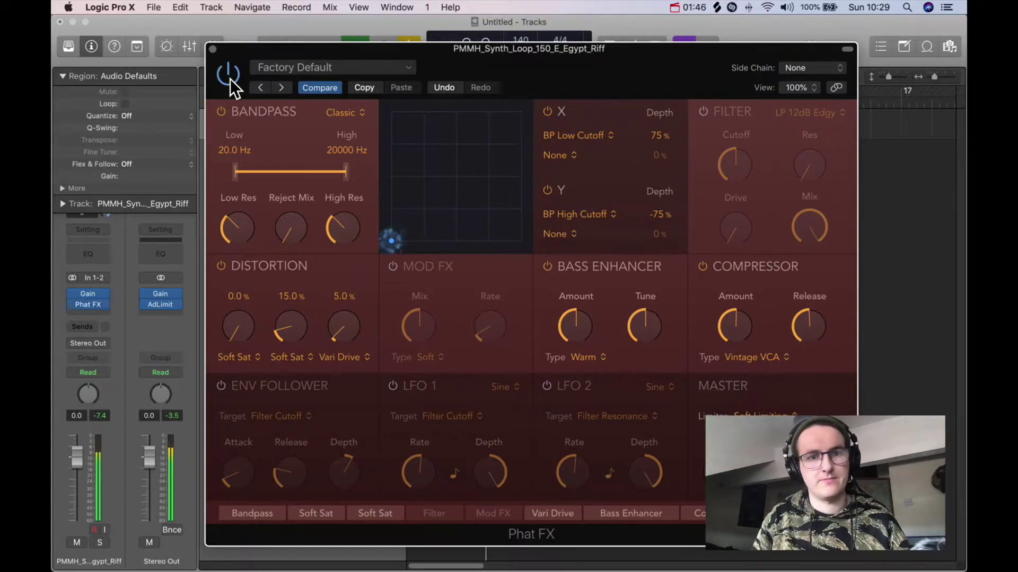
pyautogui.keyDown('alt'); pyautogui.click(291, 319); pyautogui.keyUp('alt')
pyautogui.keyDown('alt'); pyautogui.click(330, 323); pyautogui.keyUp('alt')
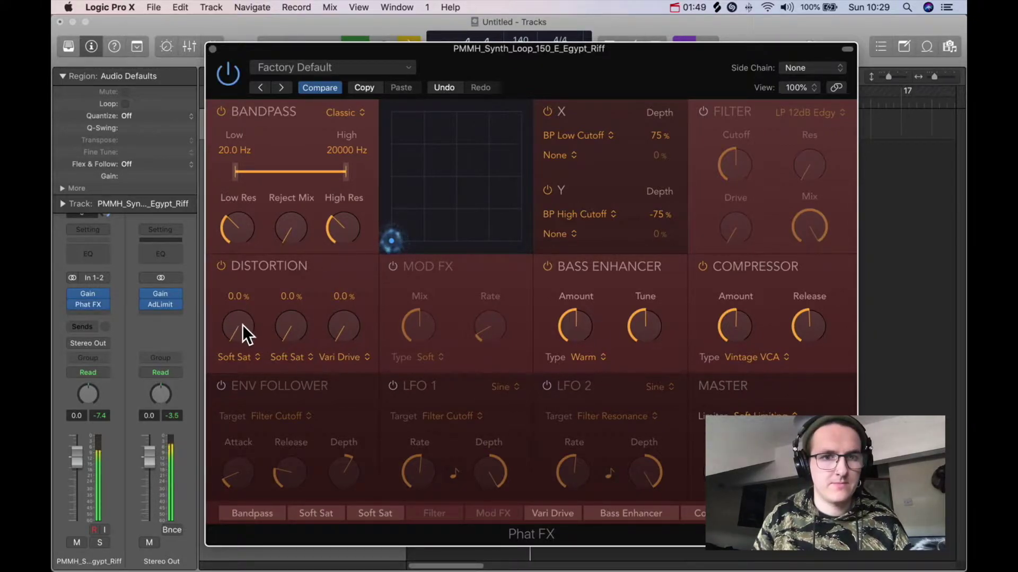
pyautogui.moveTo(243, 325); pyautogui.dragTo(237, 243)
pyautogui.moveTo(296, 330); pyautogui.dragTo(249, 345)
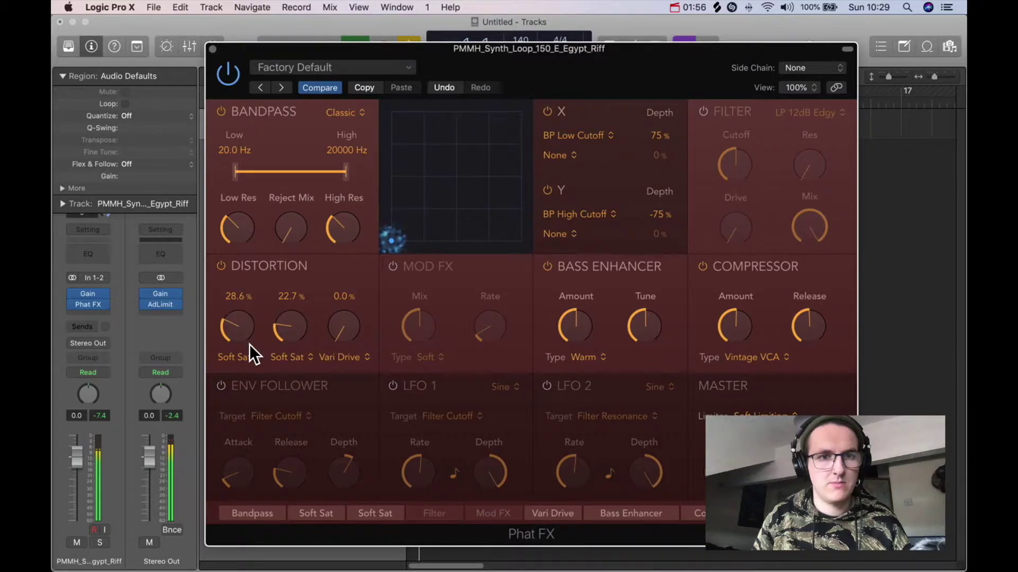
pyautogui.click(290, 357)
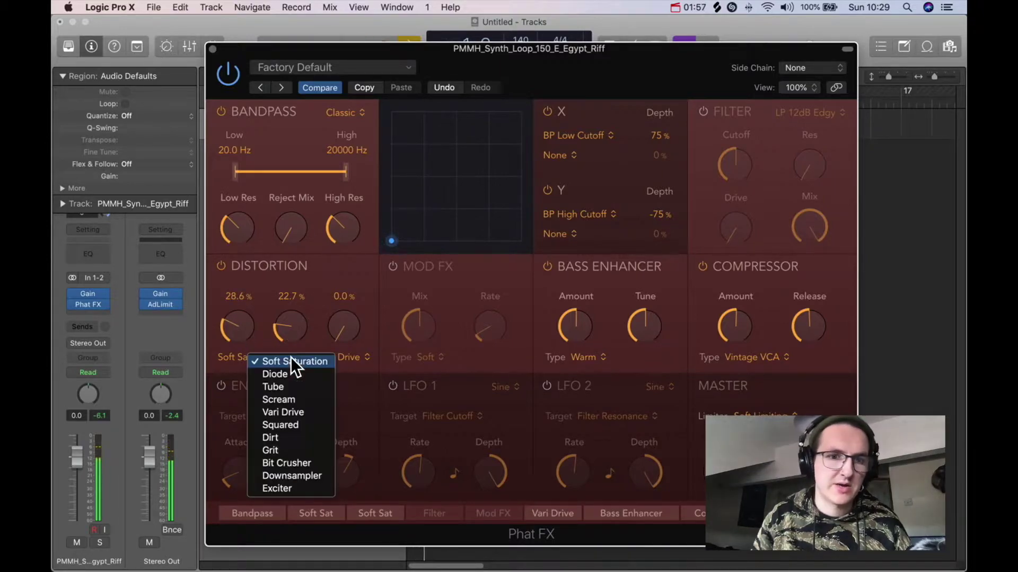
# Set the second distortion stage to Grit and the third to Bit Crusher.
pyautogui.click(278, 450)
pyautogui.click(344, 357)
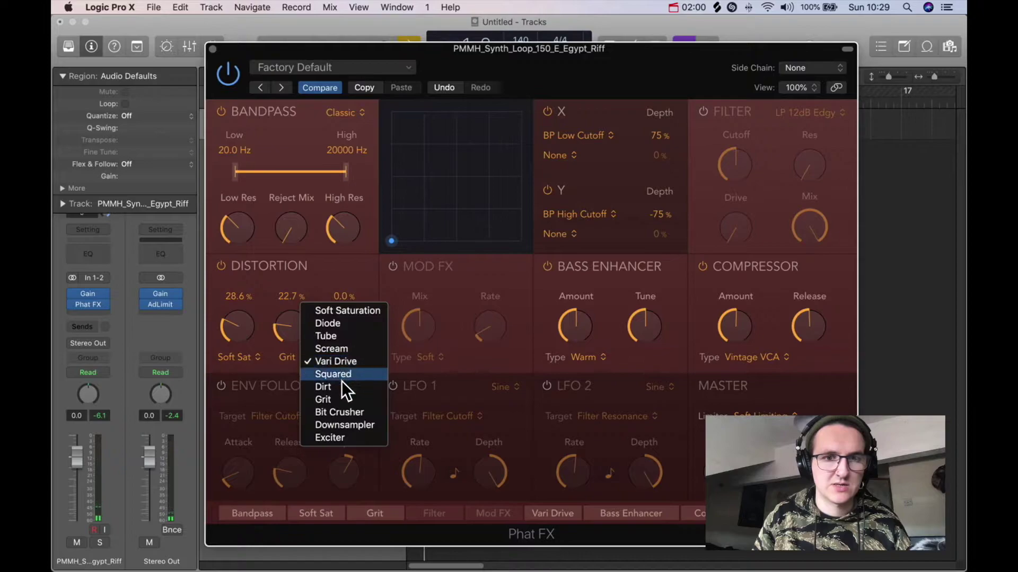
pyautogui.click(342, 414)
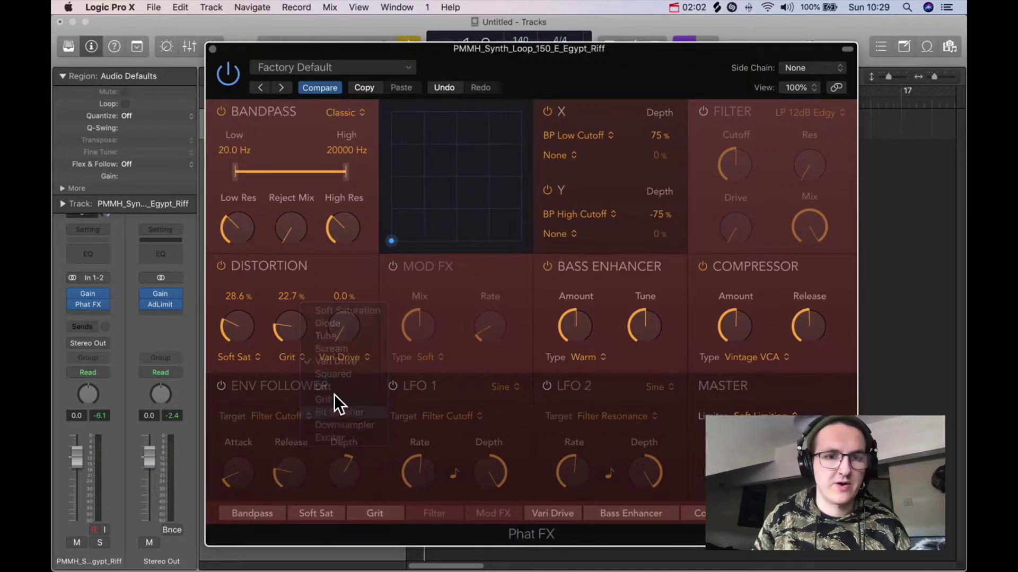
# Dial in Soft Sat 28.4%, Grit 15.3% and Bit Crush 33.4%.
pyautogui.moveTo(303, 331); pyautogui.dragTo(295, 314)
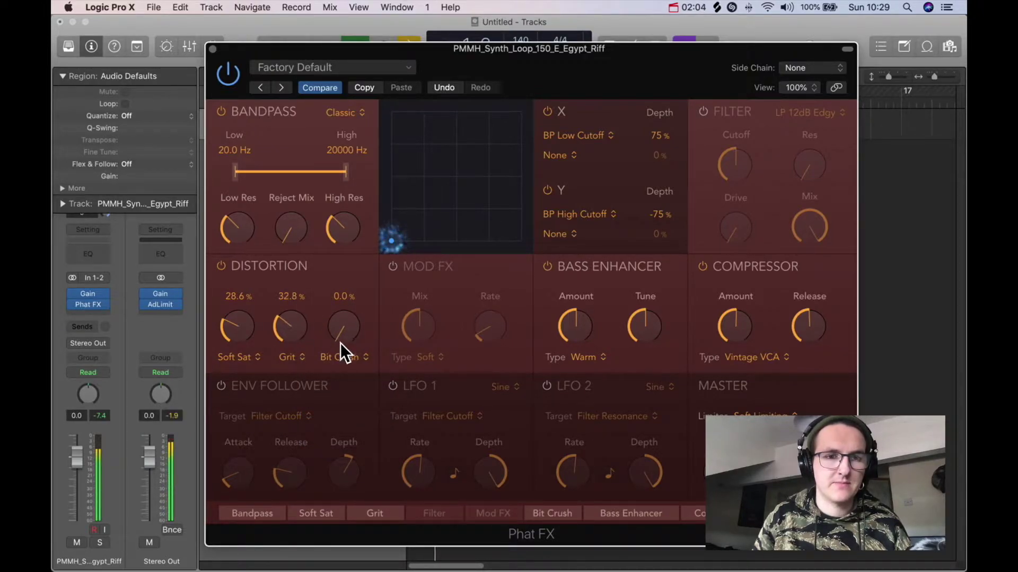
pyautogui.moveTo(340, 343); pyautogui.dragTo(335, 244)
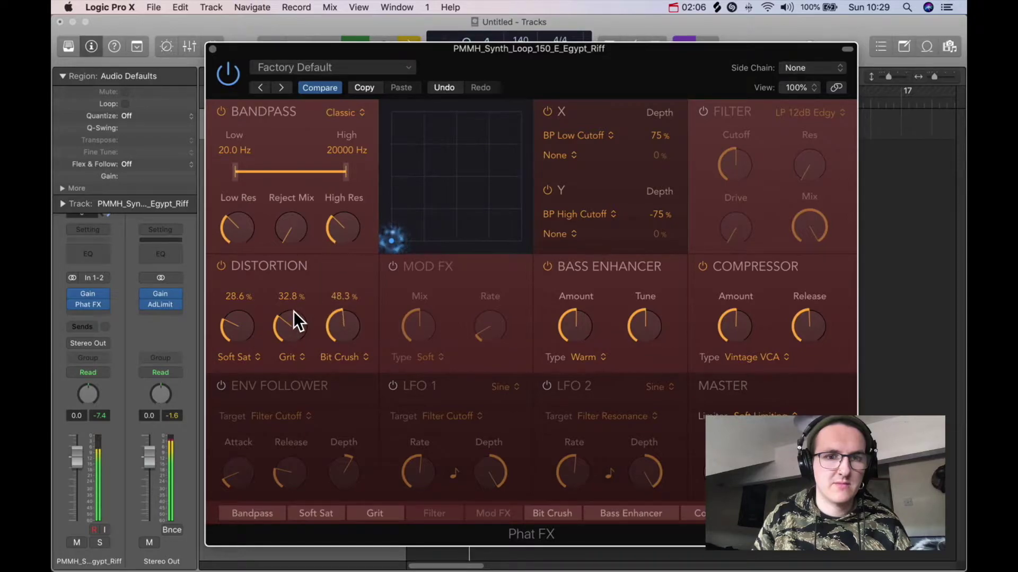
pyautogui.moveTo(293, 311); pyautogui.dragTo(331, 363)
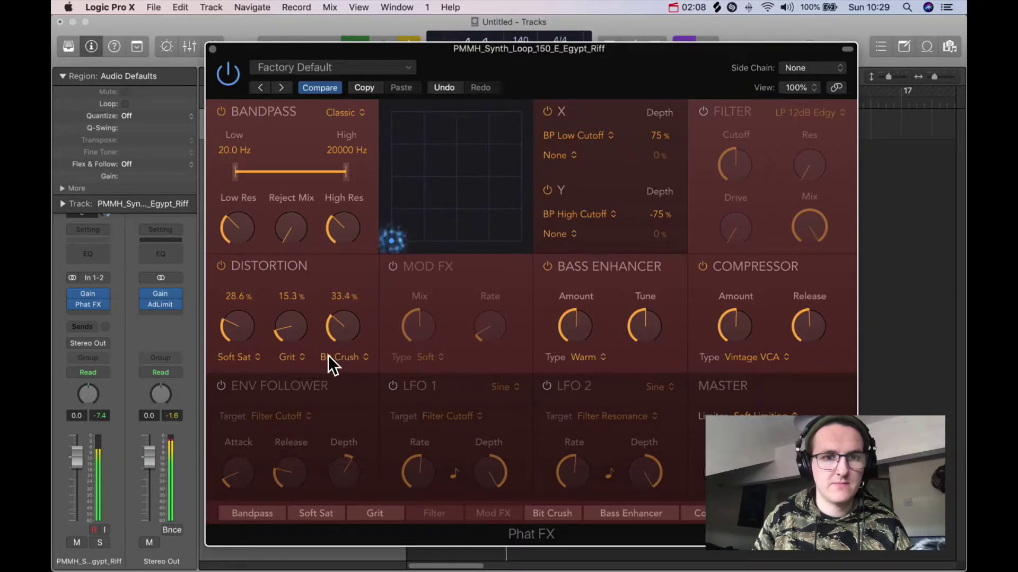
pyautogui.moveTo(217, 325); pyautogui.dragTo(254, 323)
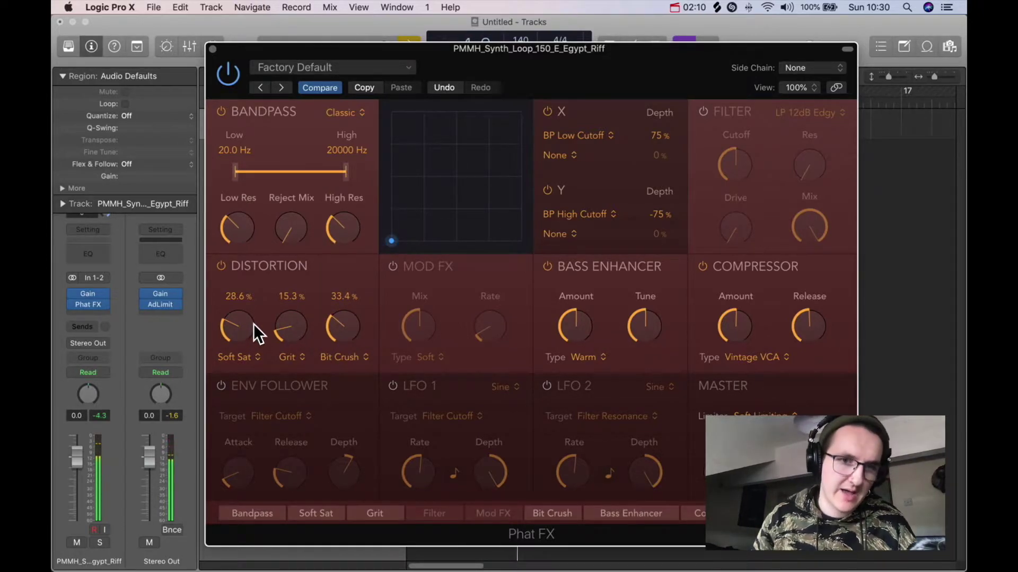
pyautogui.click(238, 357)
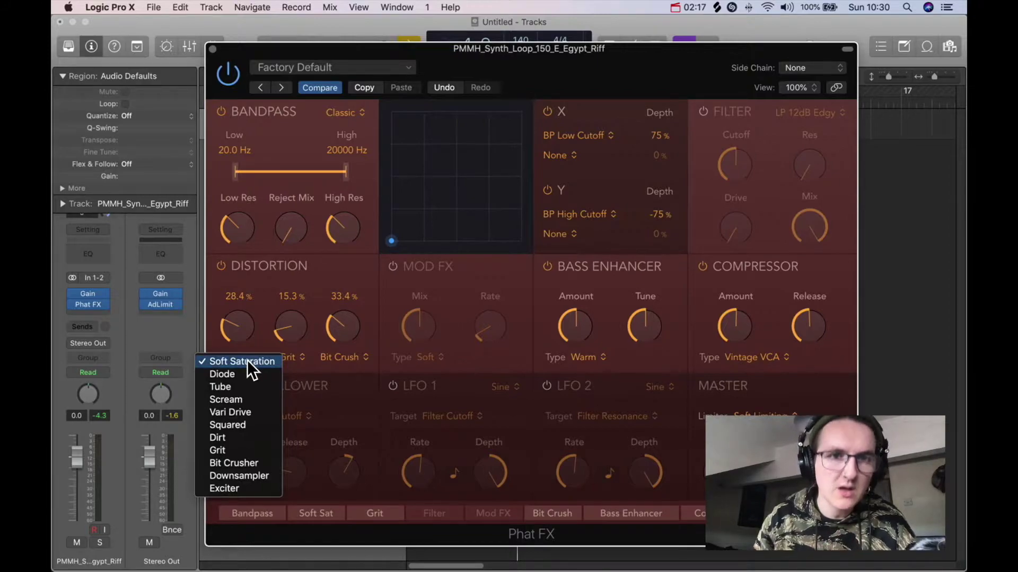
pyautogui.moveTo(470, 65); pyautogui.dragTo(476, 66)
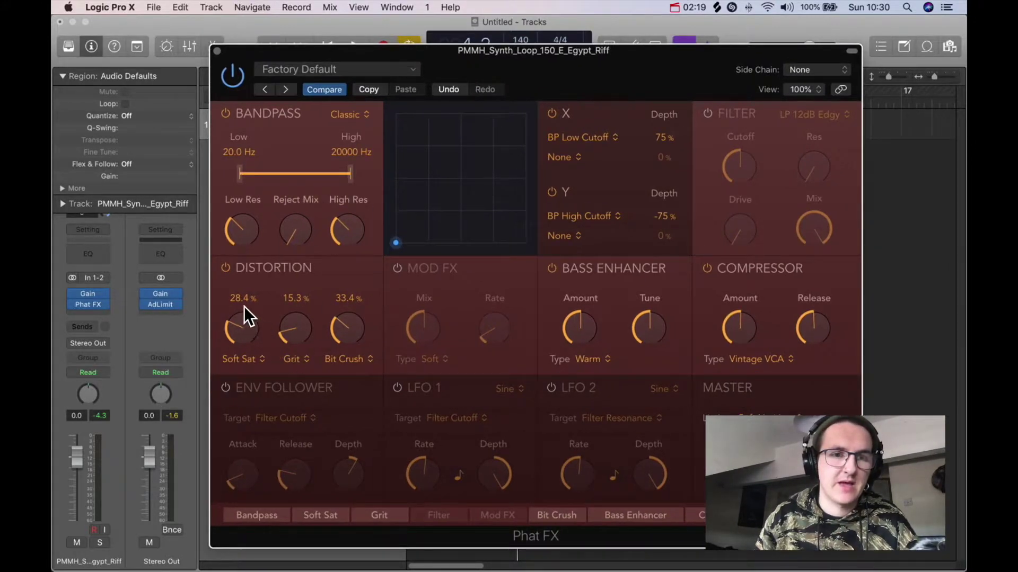
pyautogui.click(240, 357)
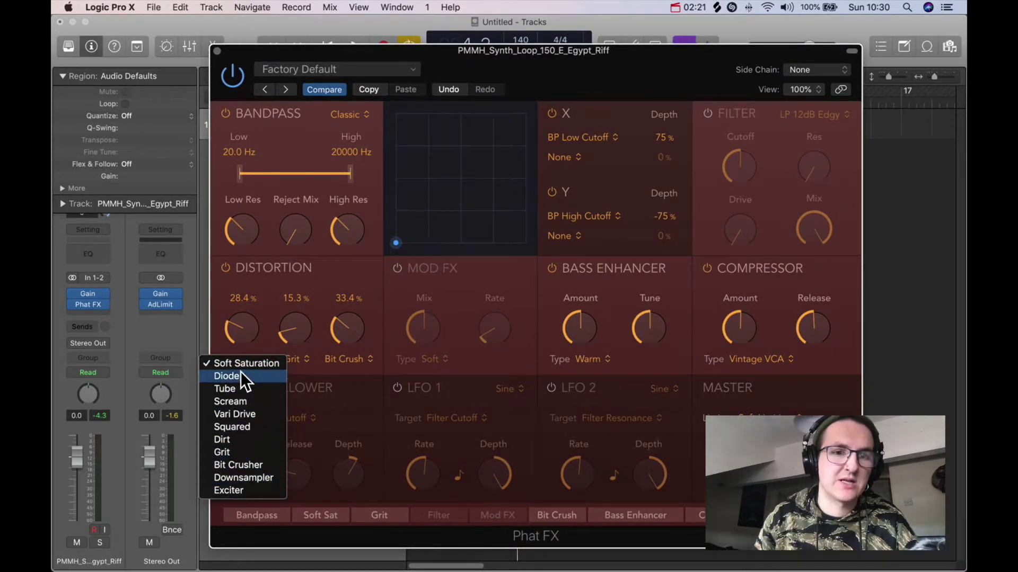
# Dismiss the distortion type list, leaving the Phat FX types unchanged.
pyautogui.click(241, 53)
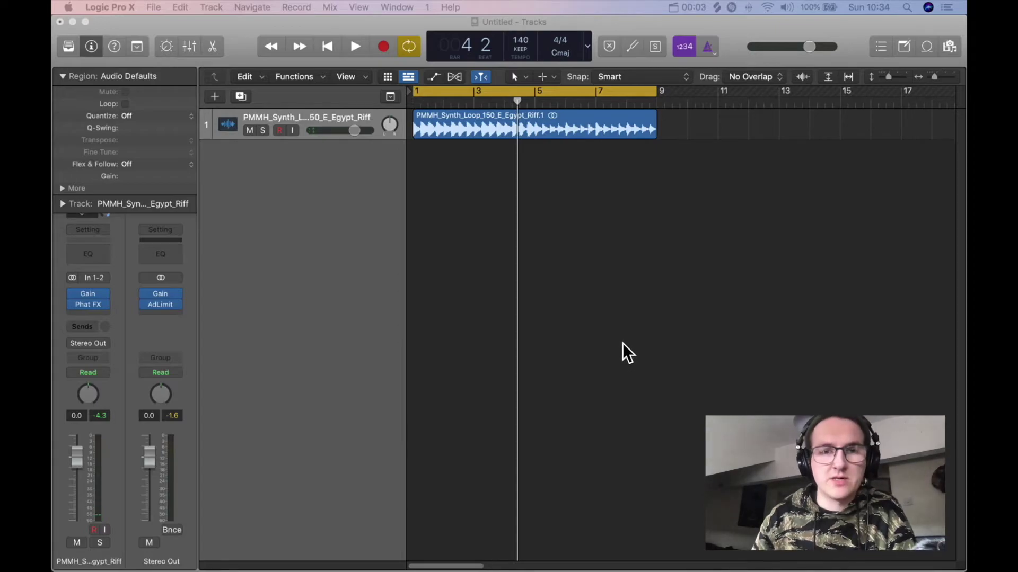
# Swap the Phat FX insert for a stereo Tape Delay on the synth loop track.
pyautogui.click(104, 306)
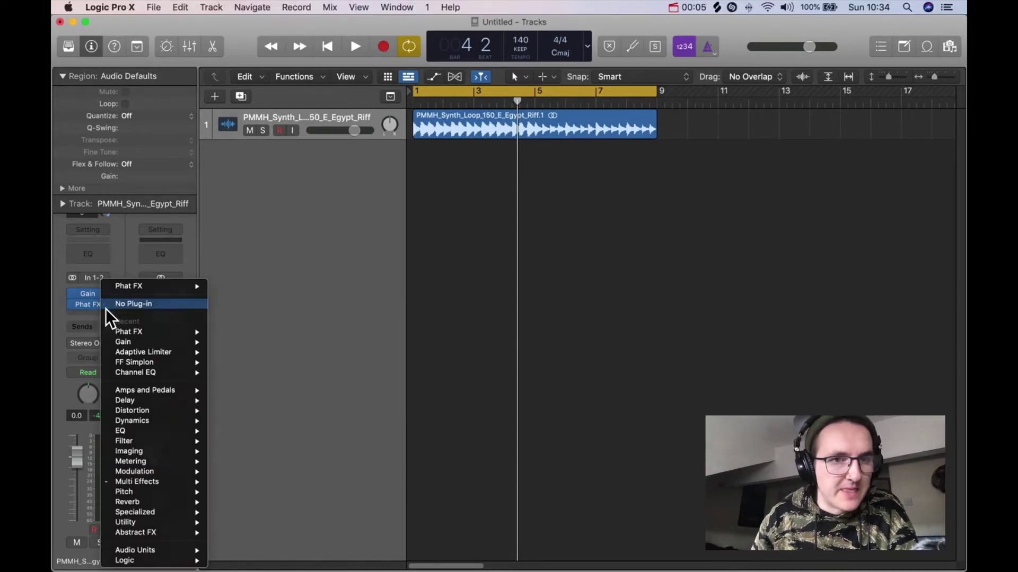
pyautogui.click(106, 308)
pyautogui.click(105, 305)
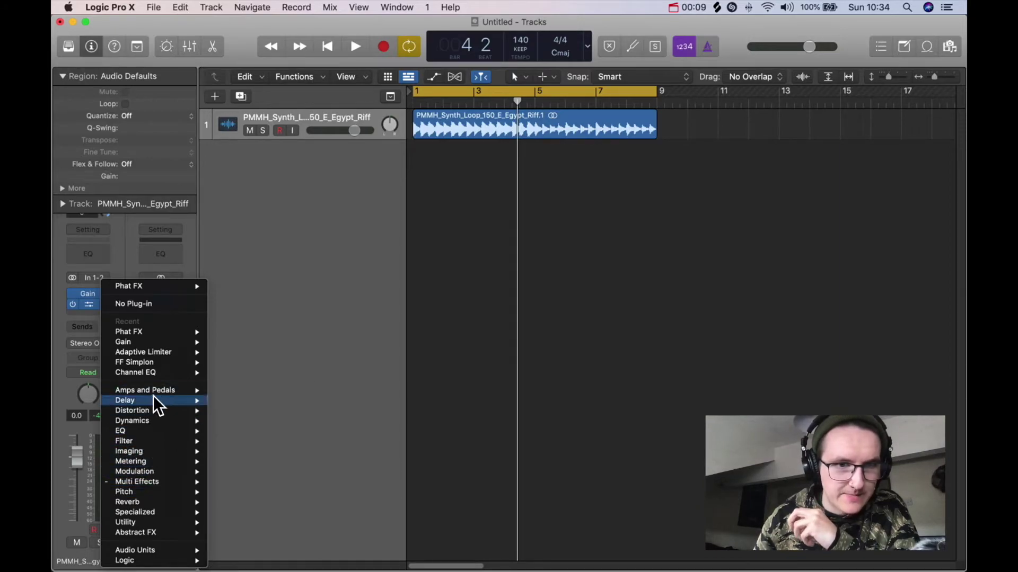
pyautogui.moveTo(154, 401)
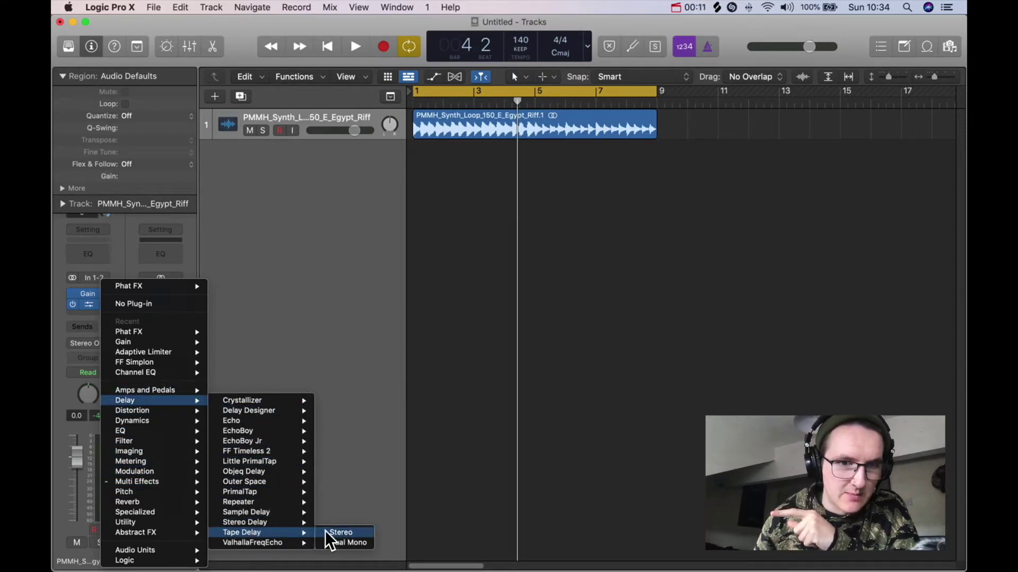
pyautogui.click(438, 416)
pyautogui.moveTo(536, 199); pyautogui.dragTo(536, 87)
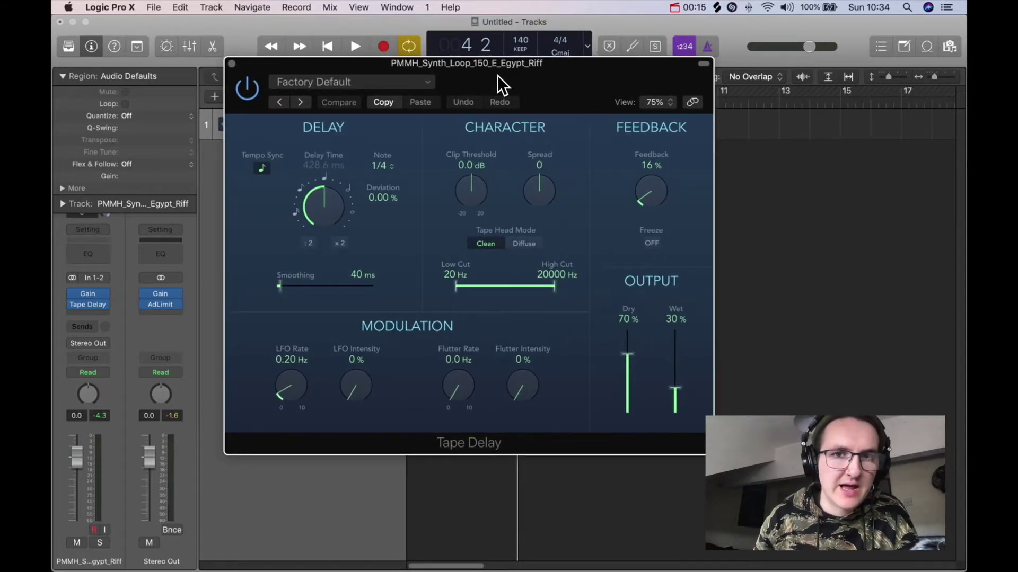
# Unsync Tape Delay and set delay time 0.0 ms, feedback 0%, Dry 0% and Wet 100%.
pyautogui.moveTo(498, 75); pyautogui.dragTo(522, 74)
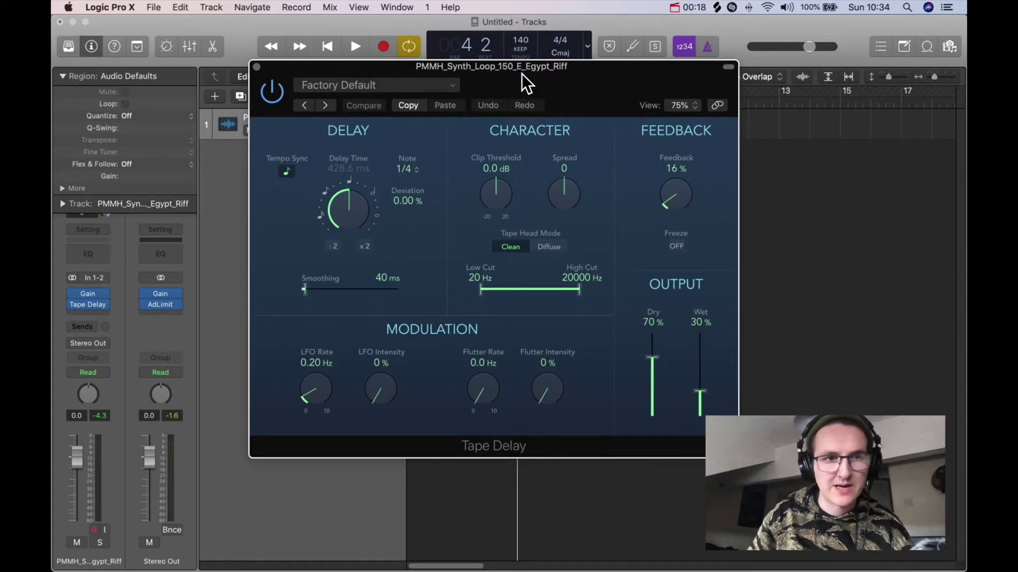
pyautogui.click(287, 171)
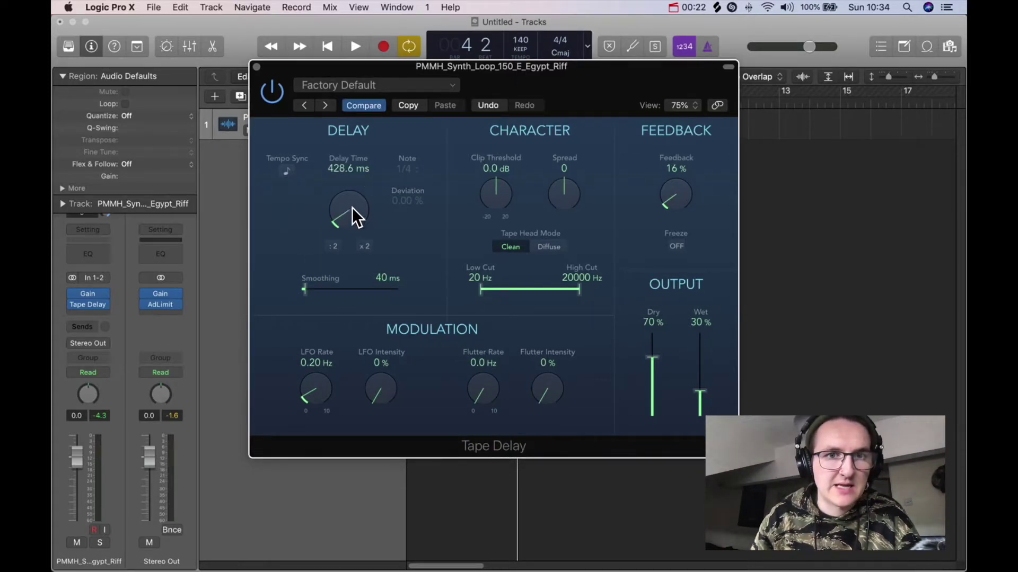
pyautogui.moveTo(346, 166); pyautogui.dragTo(357, 221)
pyautogui.moveTo(345, 167); pyautogui.dragTo(364, 267)
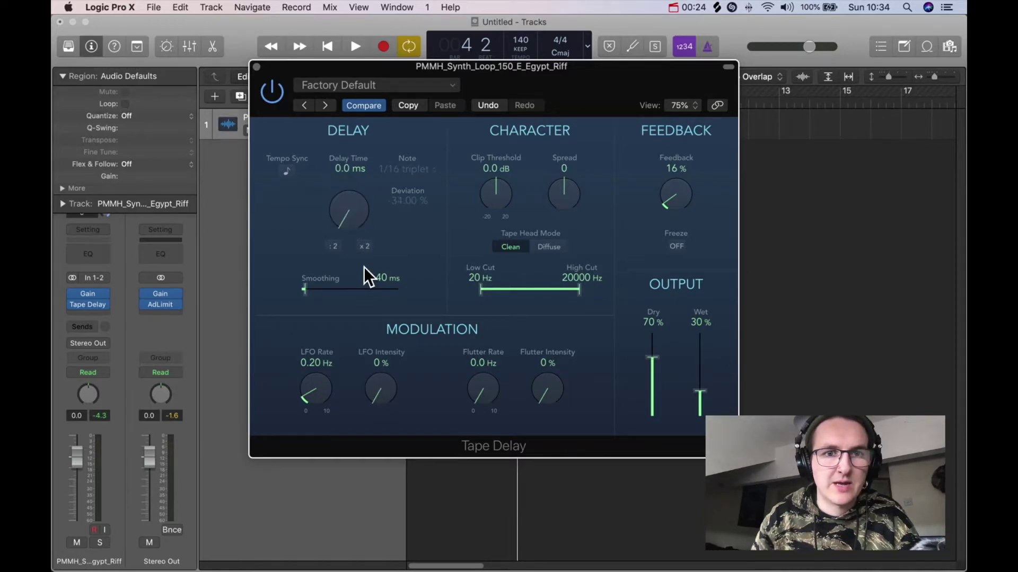
pyautogui.moveTo(673, 195); pyautogui.dragTo(694, 281)
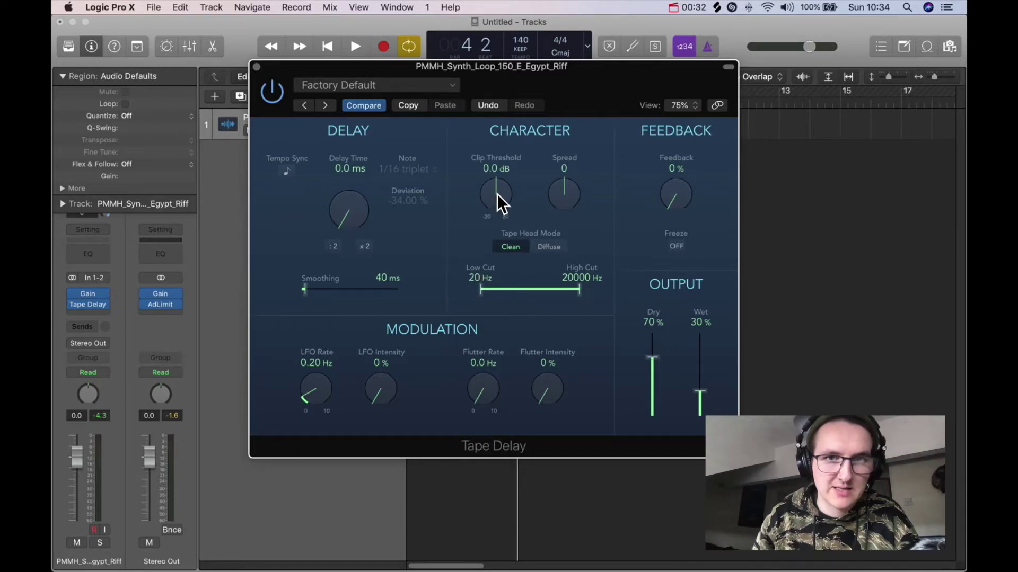
pyautogui.moveTo(519, 70); pyautogui.dragTo(521, 82)
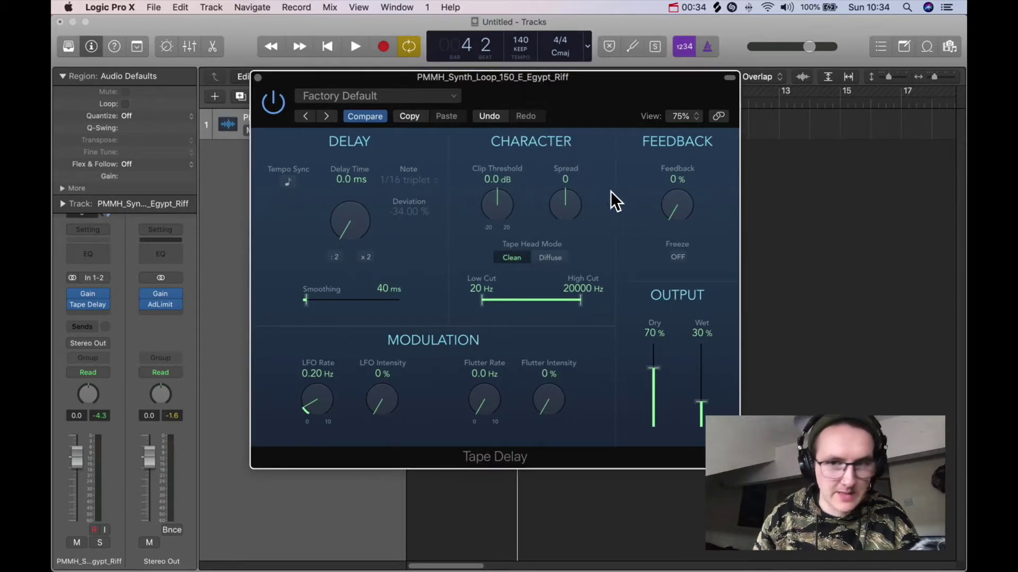
pyautogui.moveTo(705, 408); pyautogui.dragTo(705, 300)
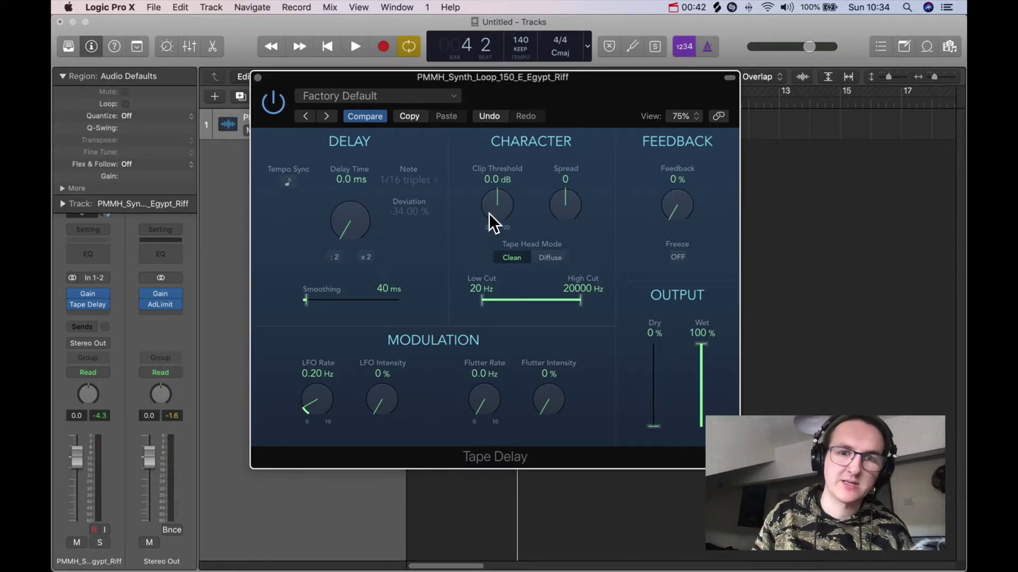
# Lower Tape Delay's Clip Threshold to -16.0 dB while the loop plays.
pyautogui.press('space')
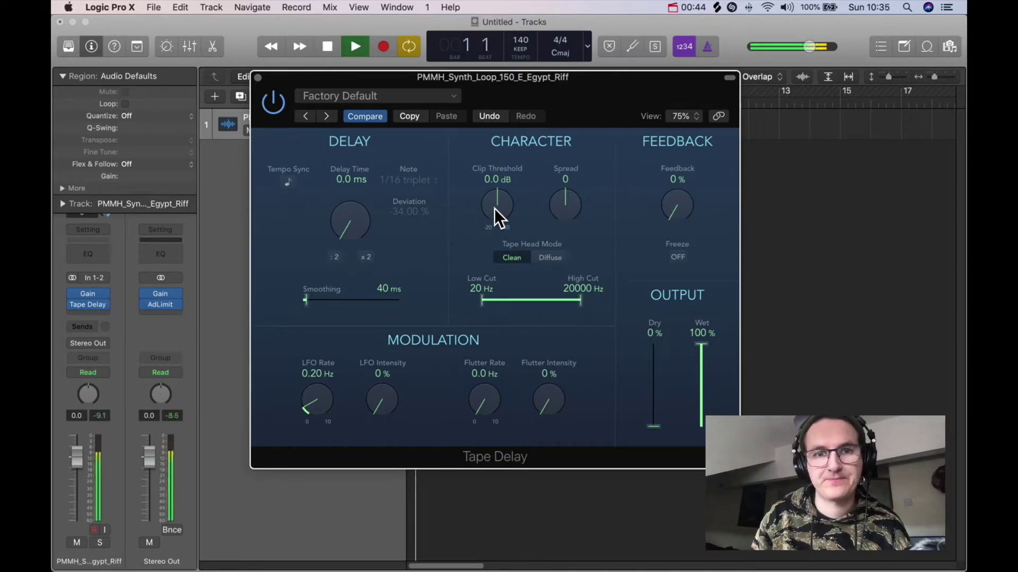
pyautogui.moveTo(492, 205); pyautogui.dragTo(480, 282)
pyautogui.press('space')
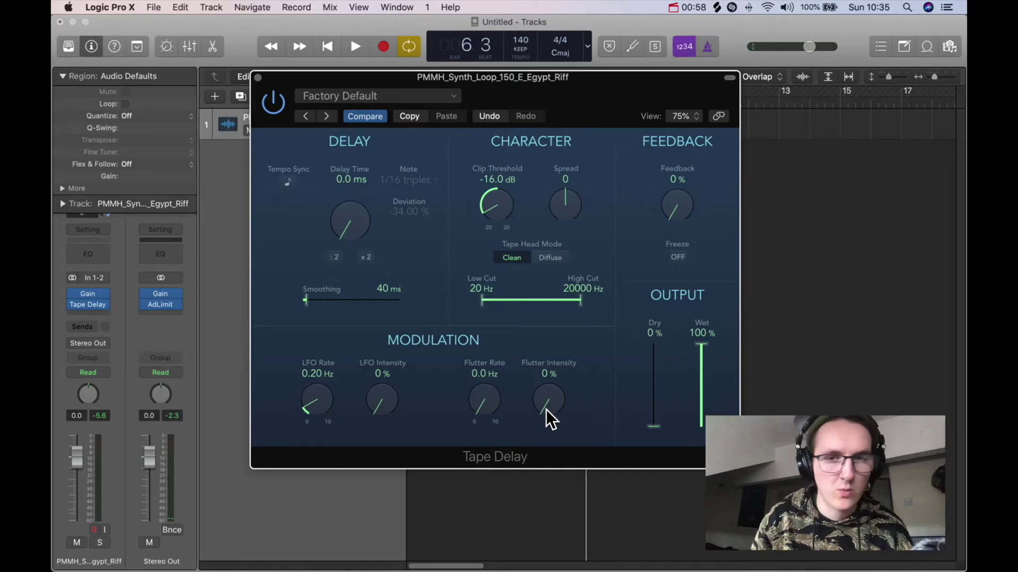
# Set Tape Delay flutter to 6.0 Hz rate and 53% intensity while auditioning the loop.
pyautogui.press('space')
pyautogui.moveTo(482, 401); pyautogui.dragTo(476, 298)
pyautogui.moveTo(561, 395); pyautogui.dragTo(562, 241)
pyautogui.moveTo(484, 396); pyautogui.dragTo(483, 355)
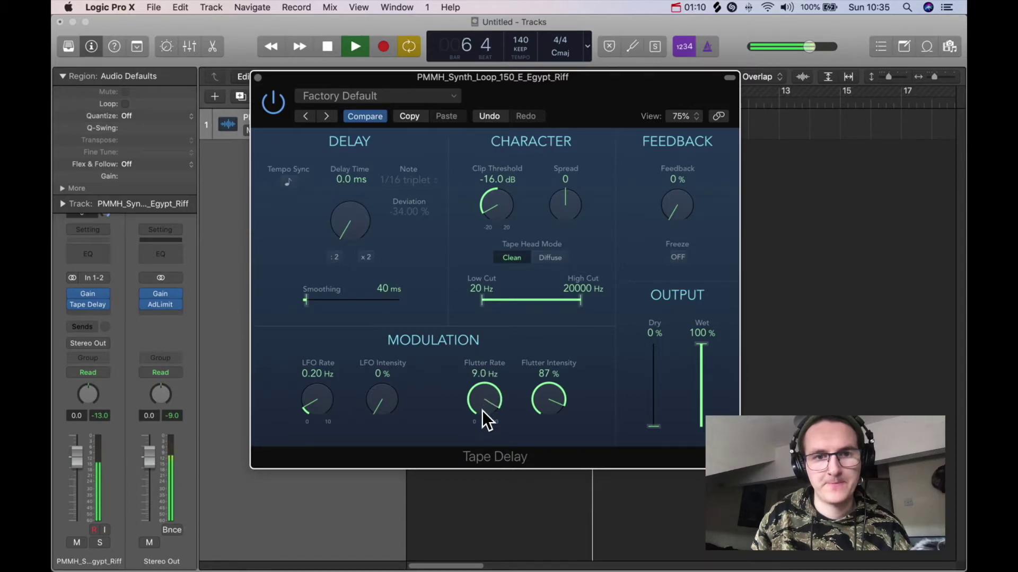
pyautogui.moveTo(483, 411); pyautogui.dragTo(483, 442)
pyautogui.moveTo(552, 420); pyautogui.dragTo(556, 457)
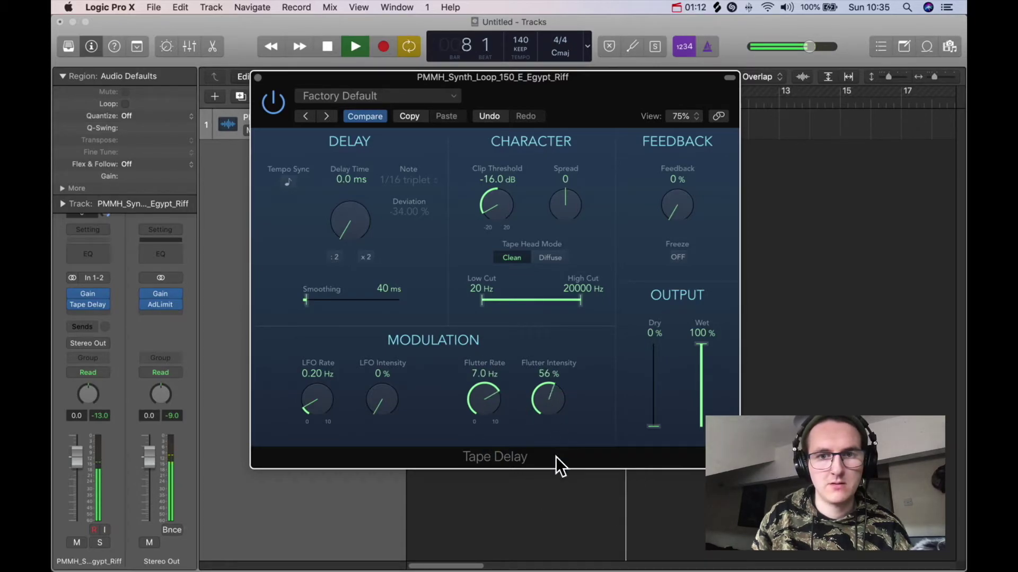
pyautogui.moveTo(554, 410); pyautogui.dragTo(487, 410)
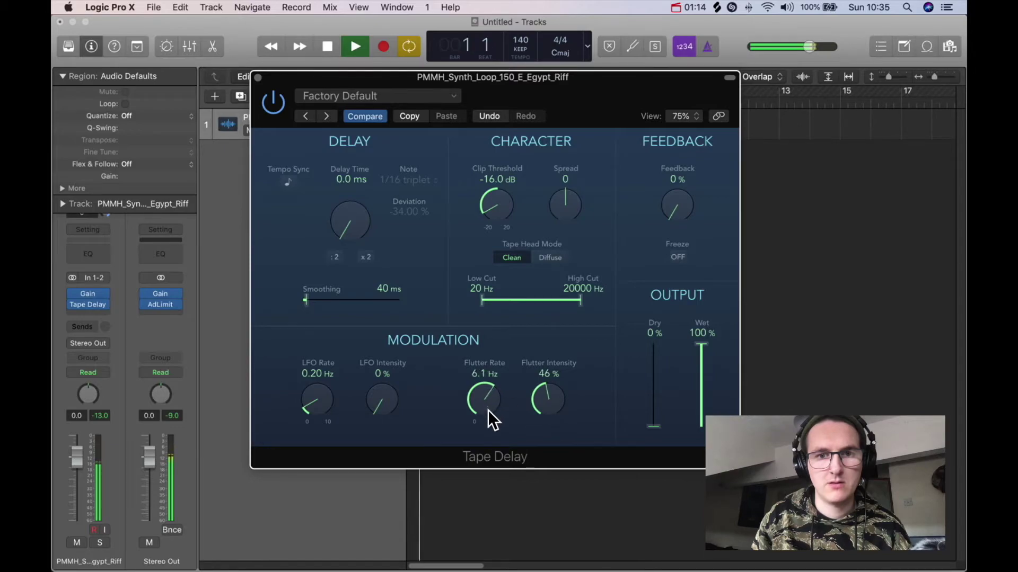
pyautogui.moveTo(548, 397); pyautogui.dragTo(550, 382)
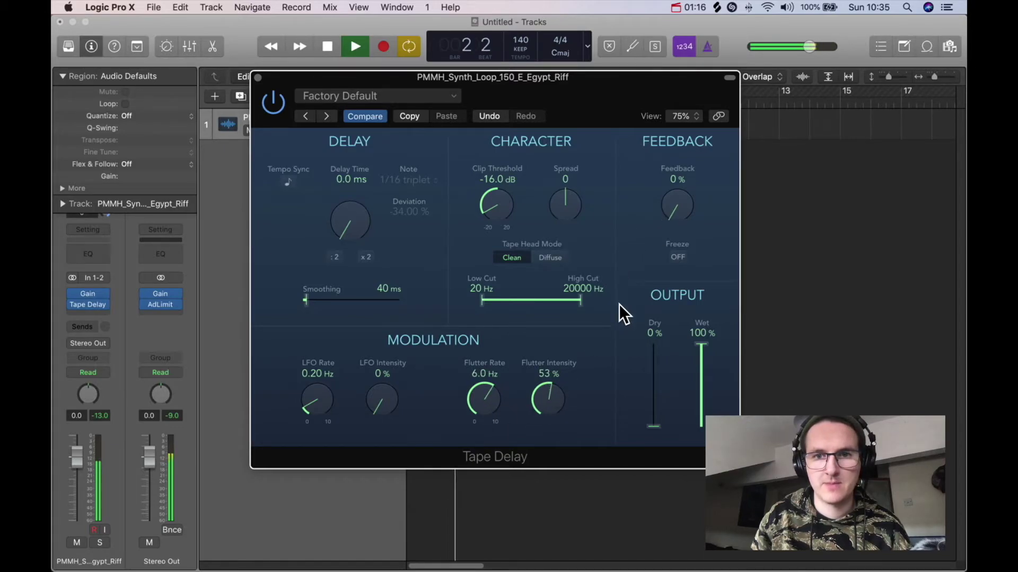
pyautogui.press('space')
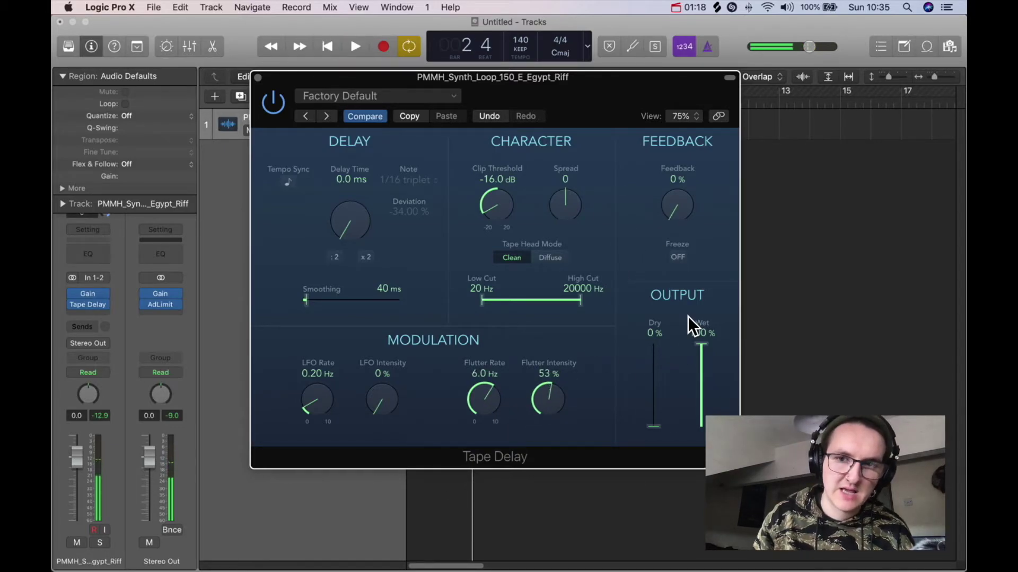
# Raise Dry to 100% and set Wet to about 49% while auditioning the loop.
pyautogui.moveTo(654, 427); pyautogui.dragTo(700, 408)
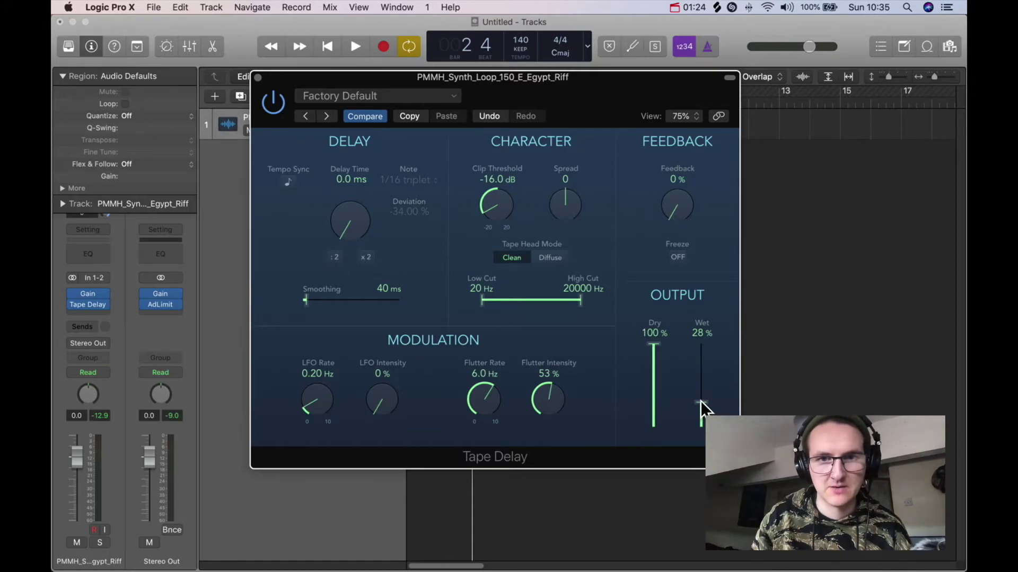
pyautogui.press('space')
pyautogui.moveTo(700, 402); pyautogui.dragTo(704, 384)
pyautogui.press('space')
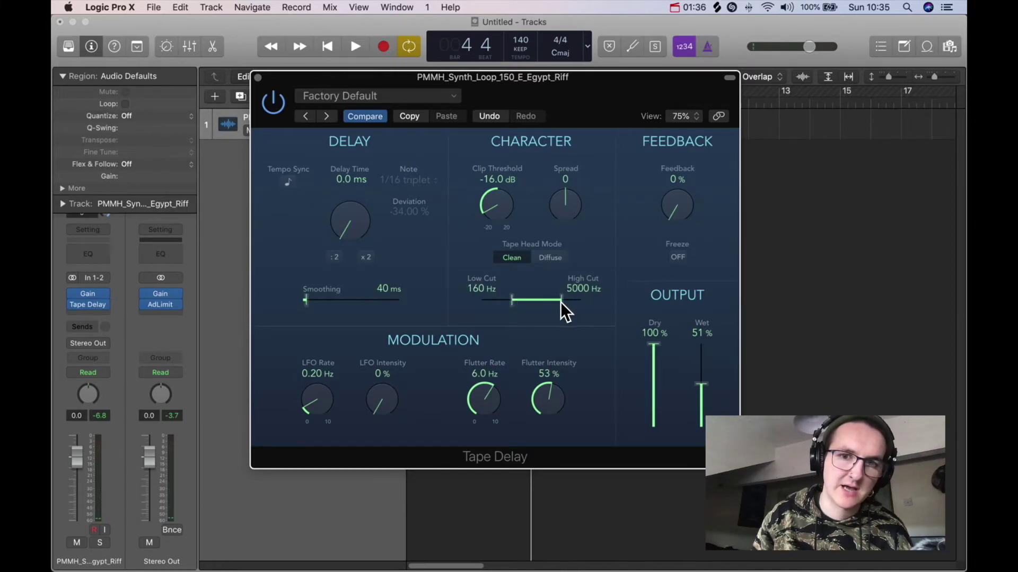
# Lower Clip Threshold to -18.2 dB, go fully wet (Dry 0%, Wet 100%), and raise Low Cut to 1400 Hz.
pyautogui.moveTo(561, 303); pyautogui.dragTo(544, 301)
pyautogui.press('space')
pyautogui.press('space')
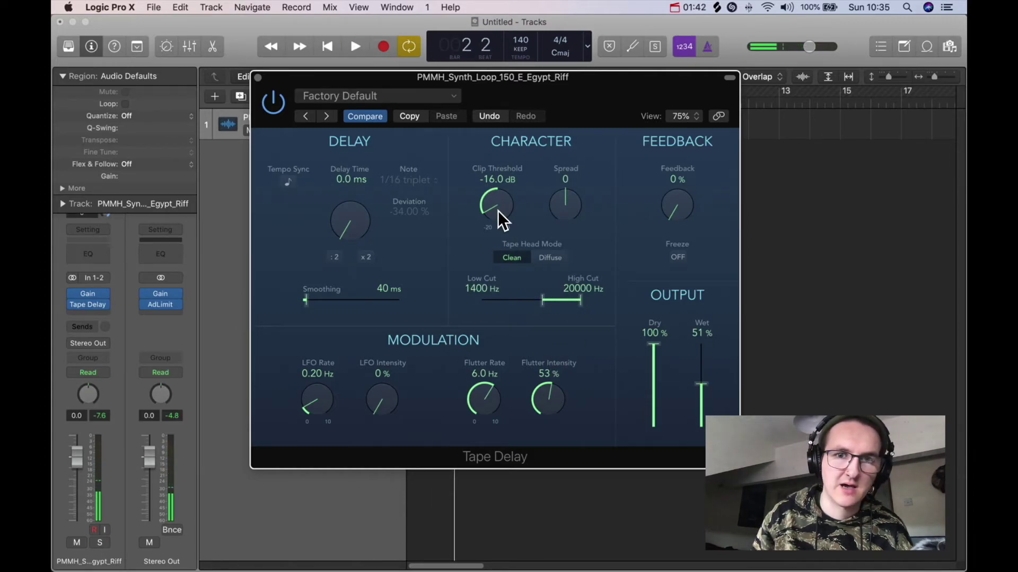
pyautogui.moveTo(498, 210); pyautogui.dragTo(499, 222)
pyautogui.press('space')
pyautogui.moveTo(701, 381); pyautogui.dragTo(665, 454)
pyautogui.moveTo(702, 360); pyautogui.dragTo(702, 344)
pyautogui.moveTo(544, 303); pyautogui.dragTo(475, 302)
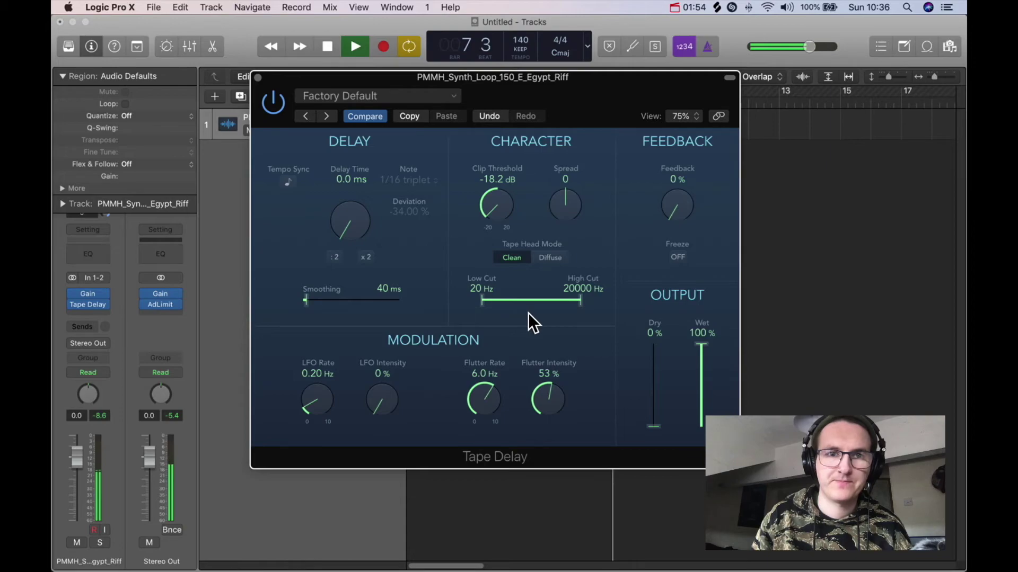
# Stop playback and close the Tape Delay window.
pyautogui.press('space')
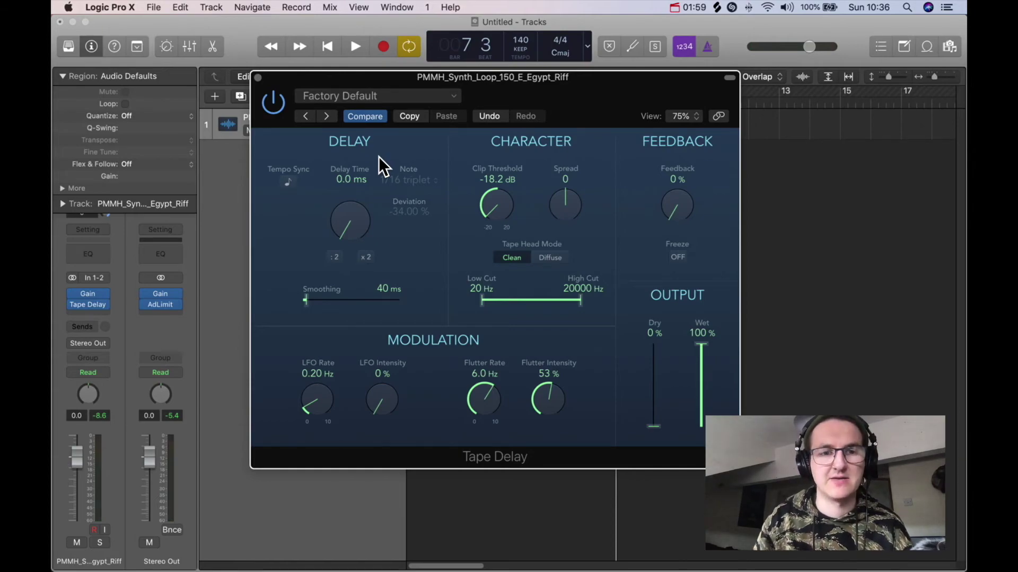
pyautogui.click(258, 77)
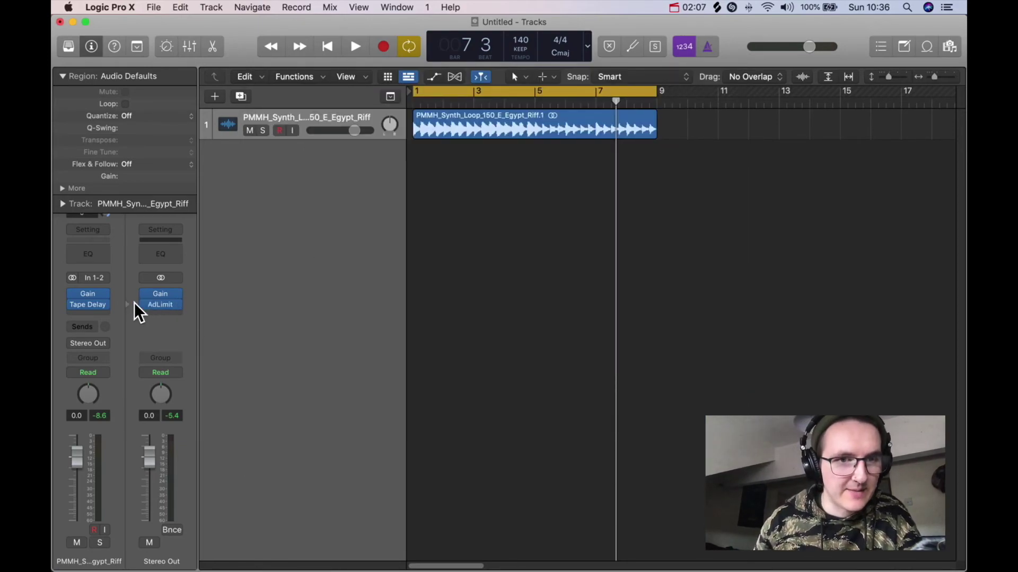
# Set the Tape Delay insert slot to No Plug-in, leaving Gain as the only insert.
pyautogui.click(106, 305)
pyautogui.click(127, 298)
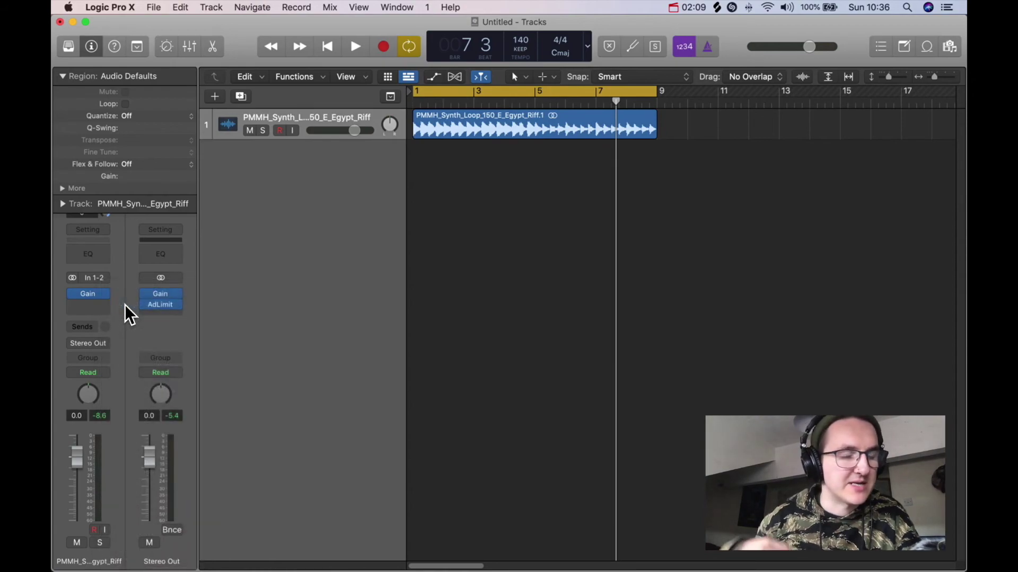